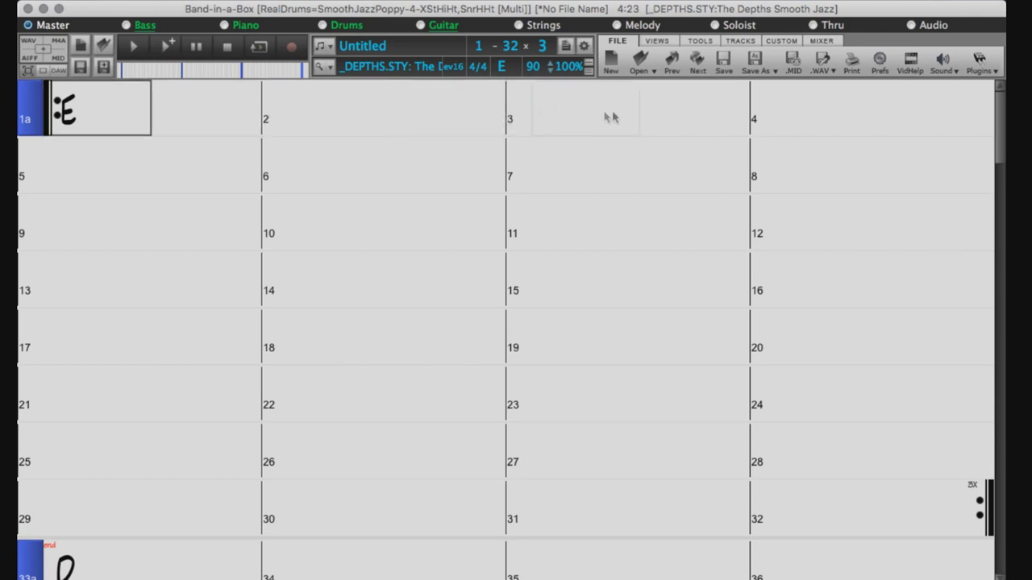
Show the Tools tab with its ACW, ChSolo, Title, ChordOpt and Builder buttons
click(693, 41)
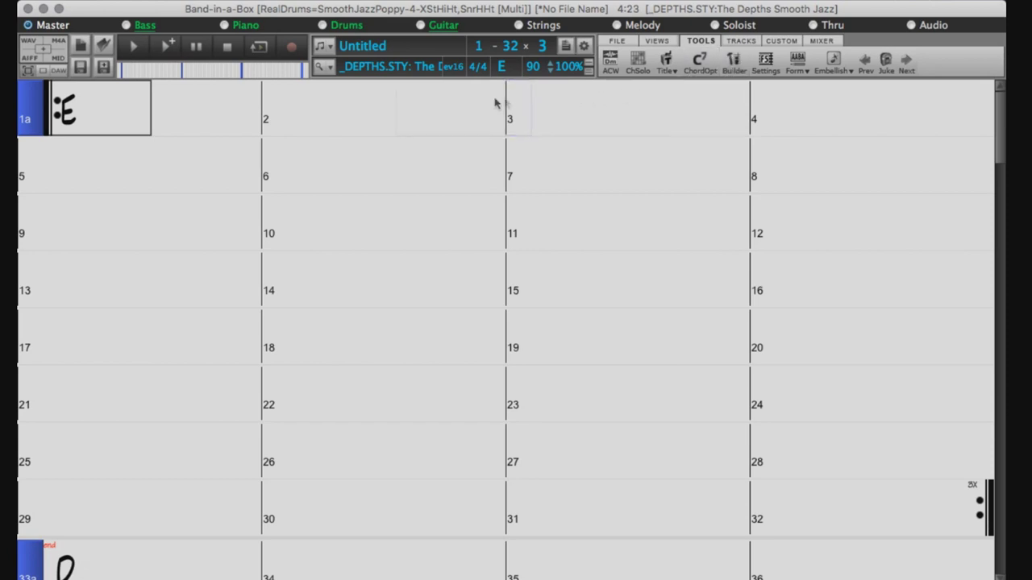
Open Chord Builder from bar 6's context menu and set up D minor with no bass note
right_click(445, 174)
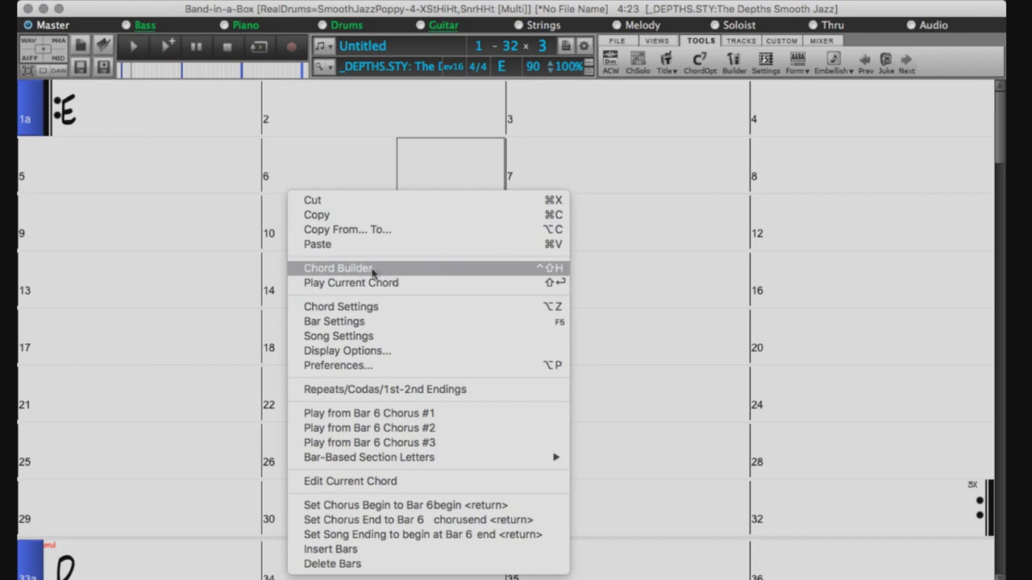
click(362, 270)
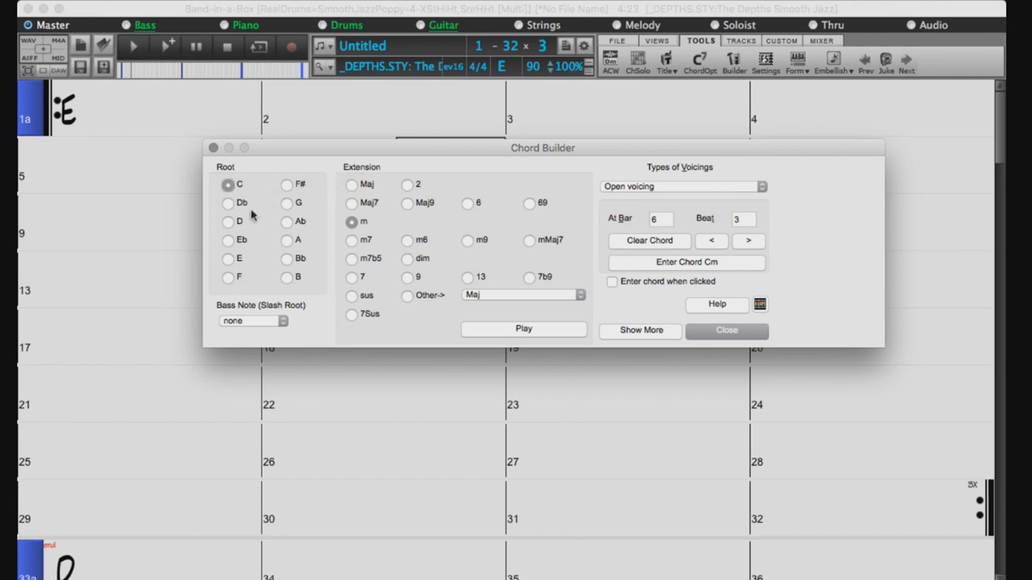
click(228, 222)
click(281, 322)
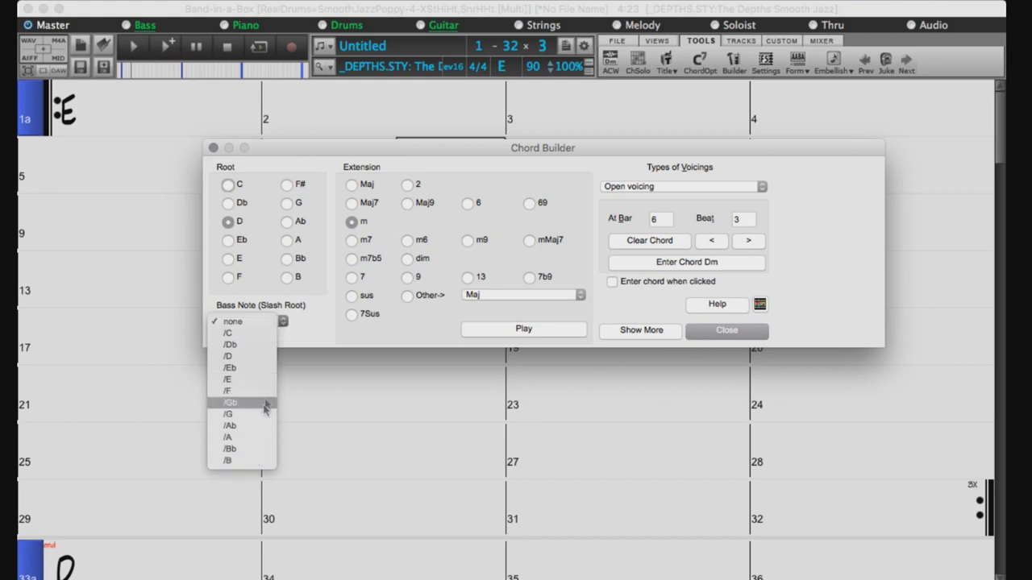
click(305, 337)
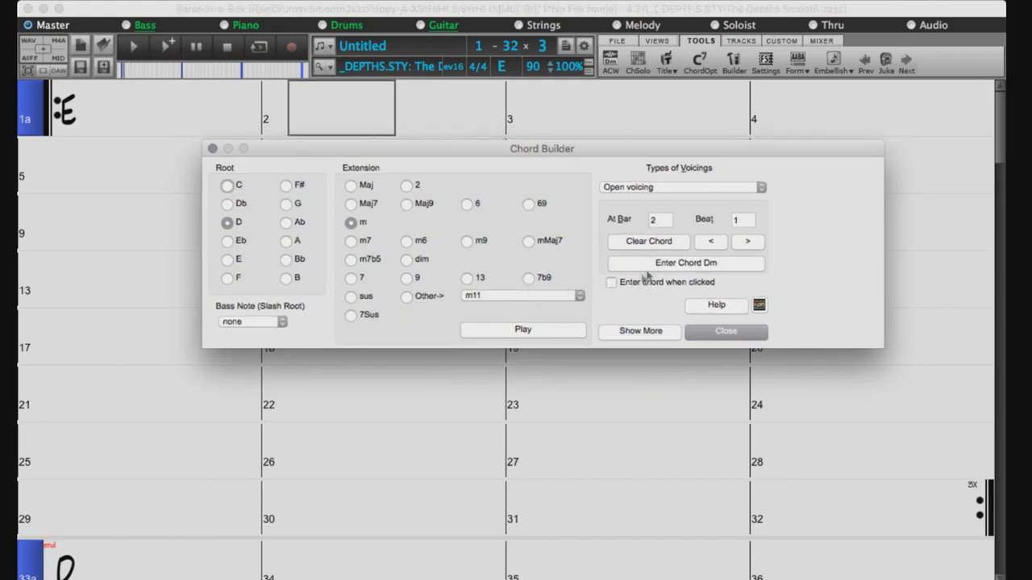
Enter Dm into bar 2, then prepare Dm9b5 from the Other extensions list
click(657, 265)
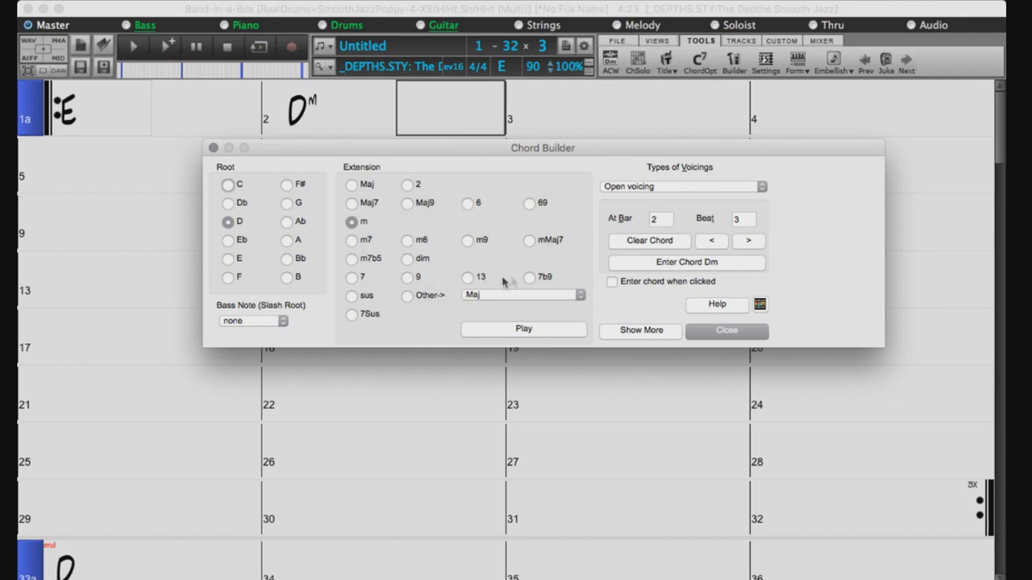
click(578, 296)
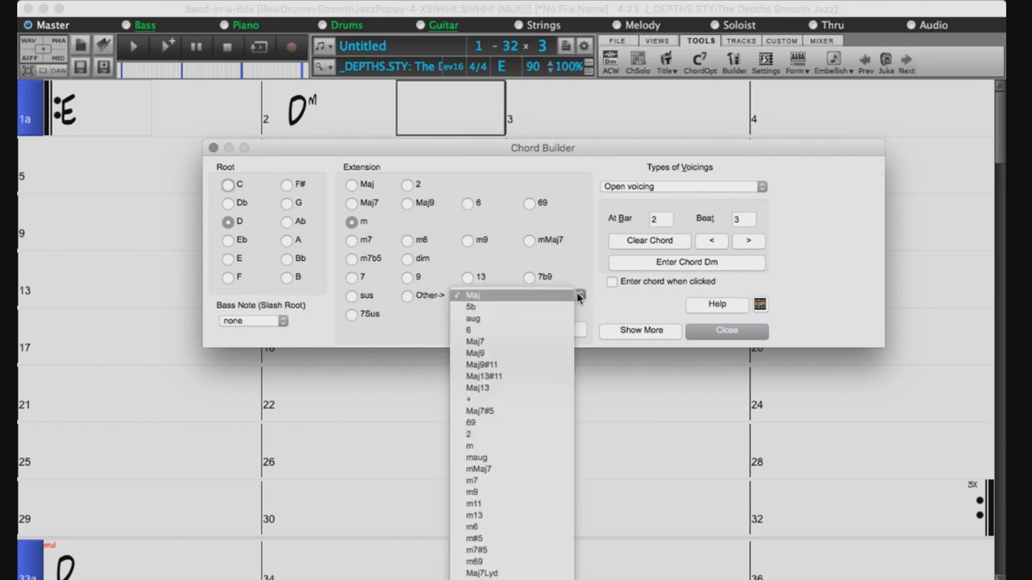
scroll(534, 376, down, 5)
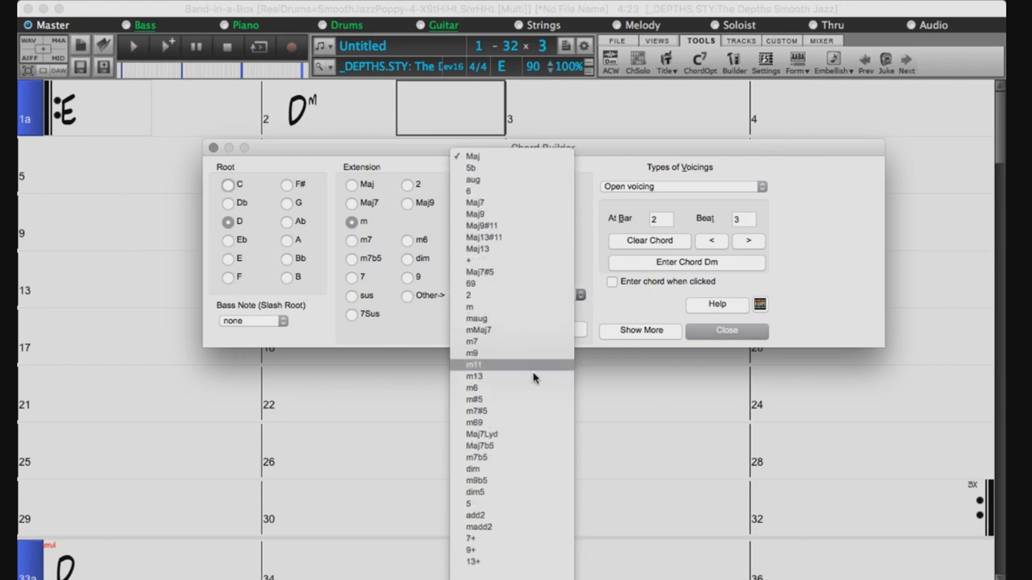
scroll(533, 377, down, 2)
click(533, 377)
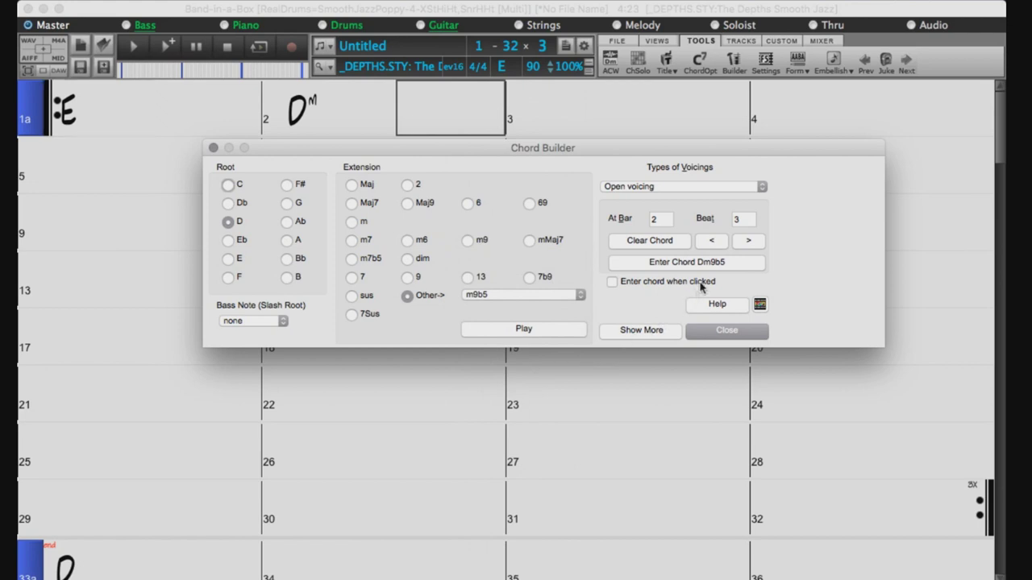
Step the chord position back to bar 2 and clear its Dm chord
click(748, 241)
click(748, 241)
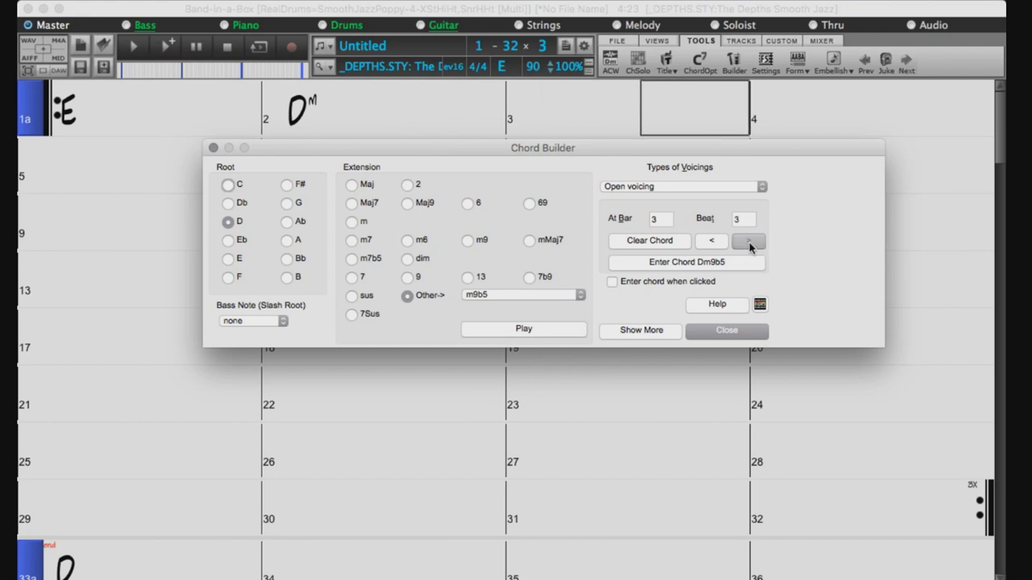
click(748, 241)
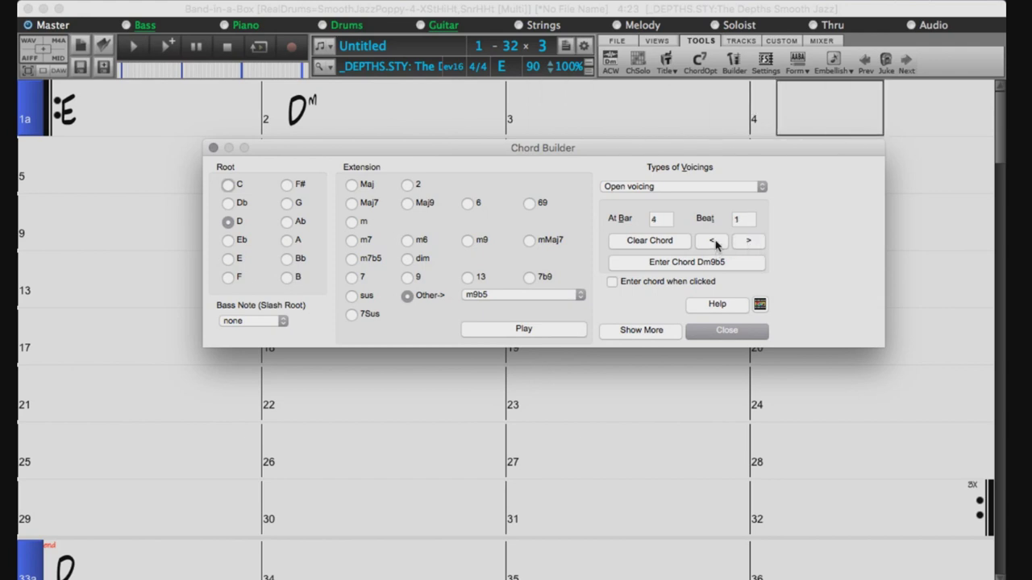
click(712, 241)
click(713, 241)
click(713, 241)
click(713, 241)
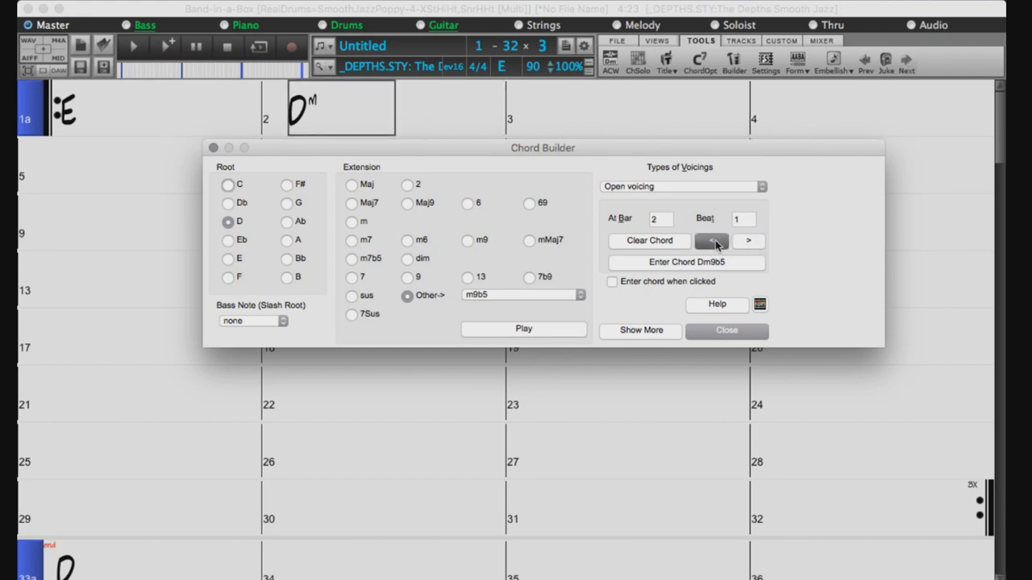
click(646, 246)
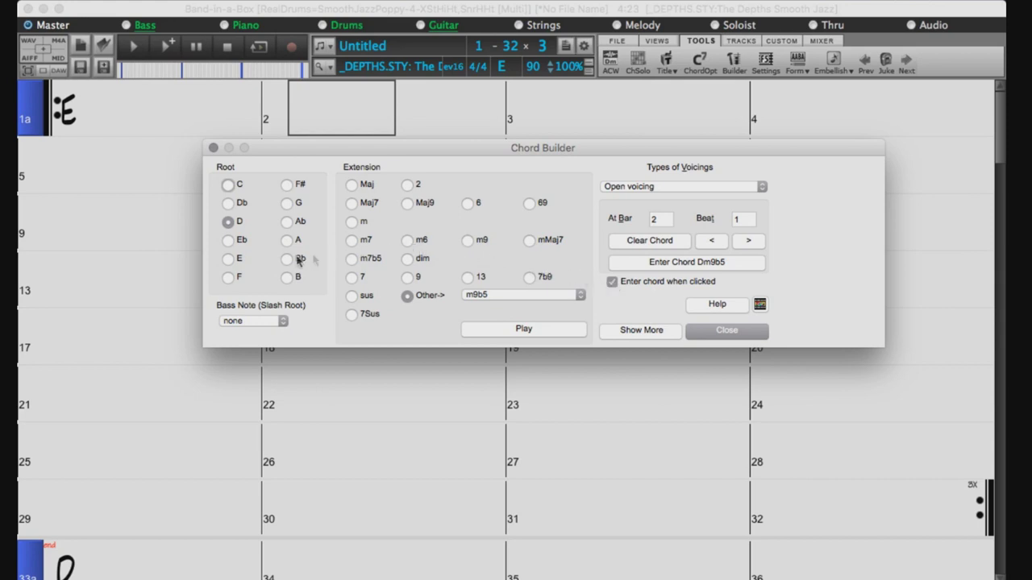
Change bar 2's chord to root E, then EMaj7, then E7
click(229, 258)
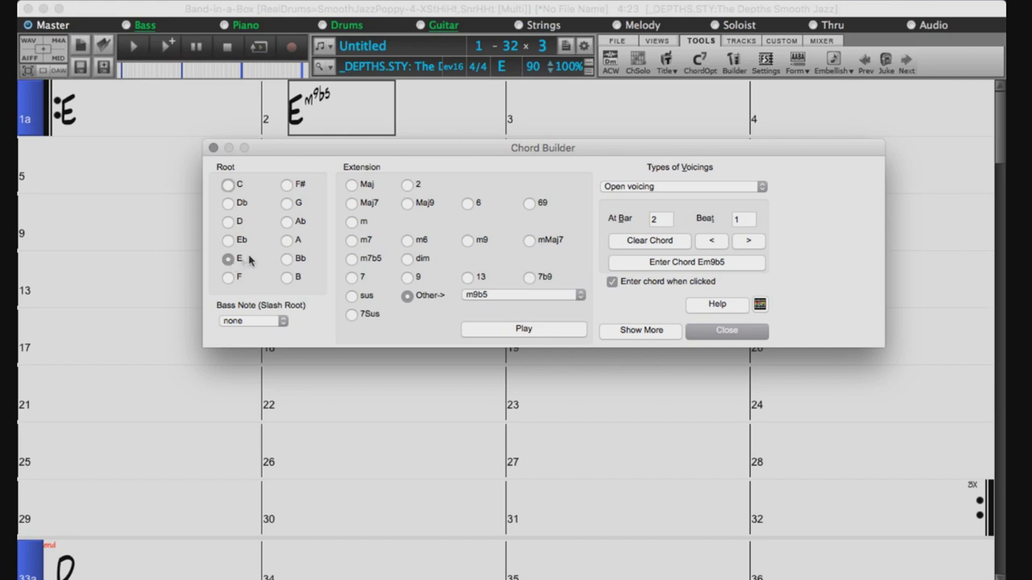
click(352, 204)
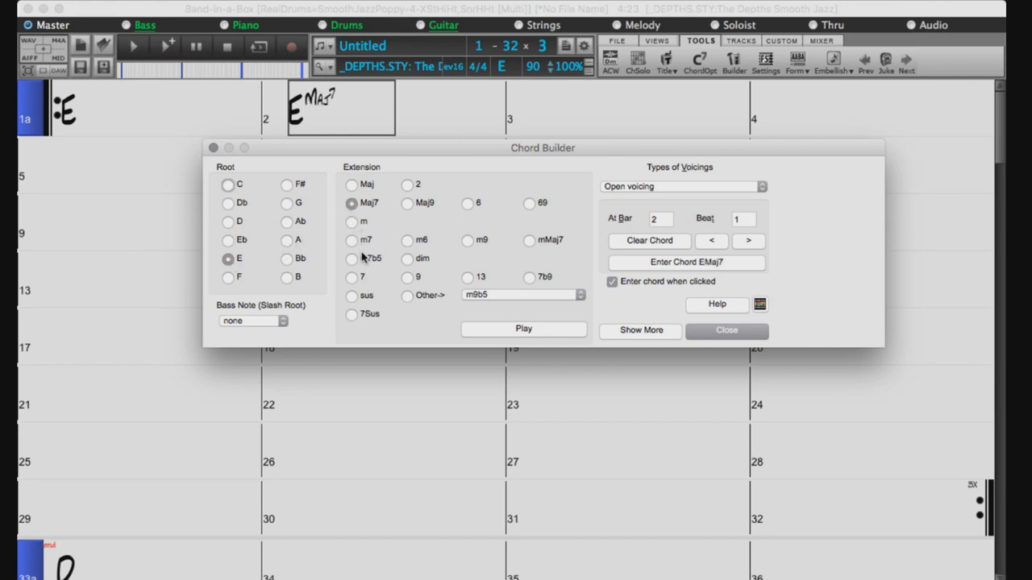
click(351, 277)
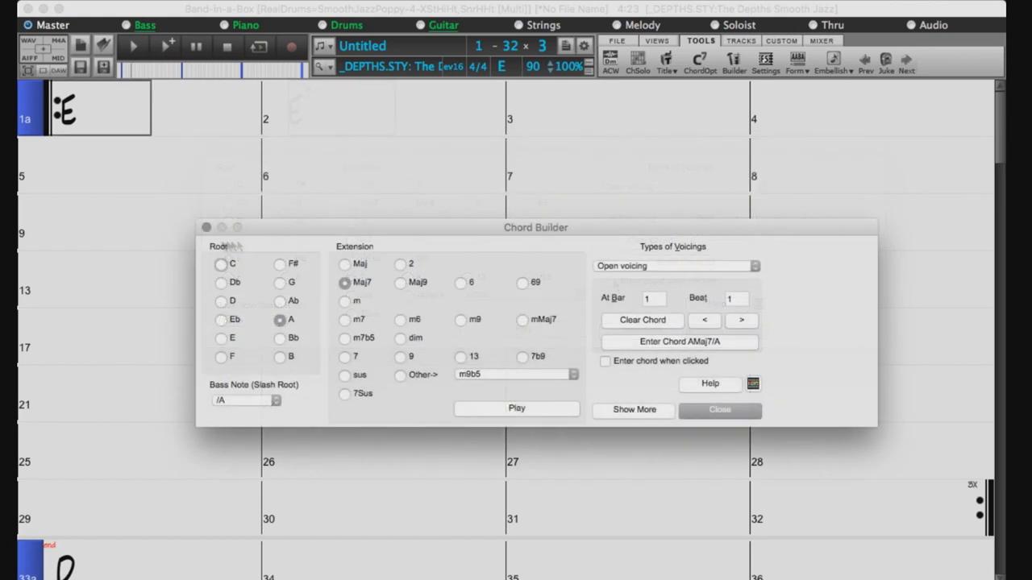
Enter Db minor into bar 1 and remove its slash bass note
click(221, 282)
click(344, 301)
click(680, 341)
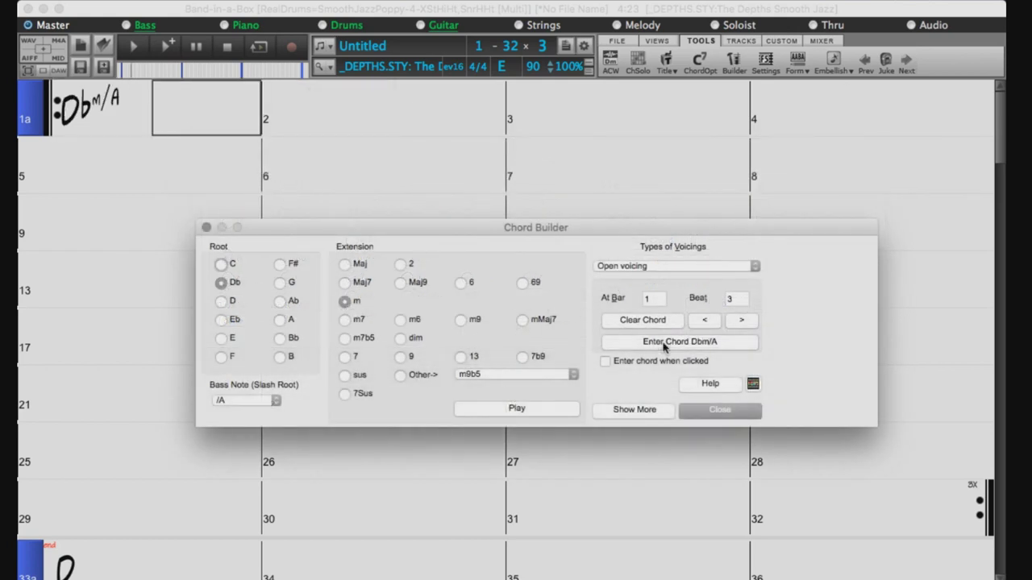
click(242, 401)
click(226, 284)
Enter Ebm7 in bar 2 and AMaj7 in bar 3
click(221, 319)
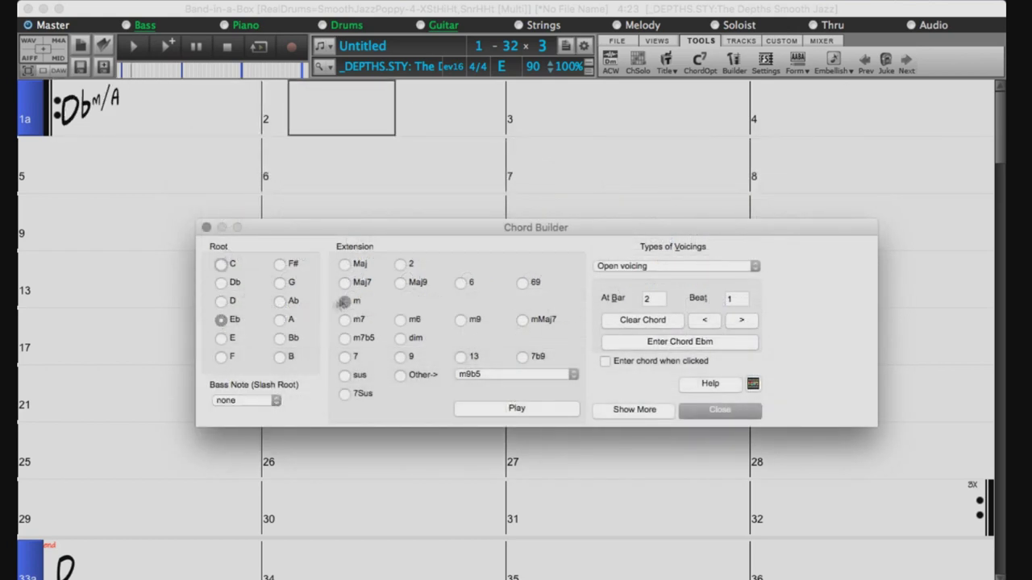
click(344, 319)
click(695, 342)
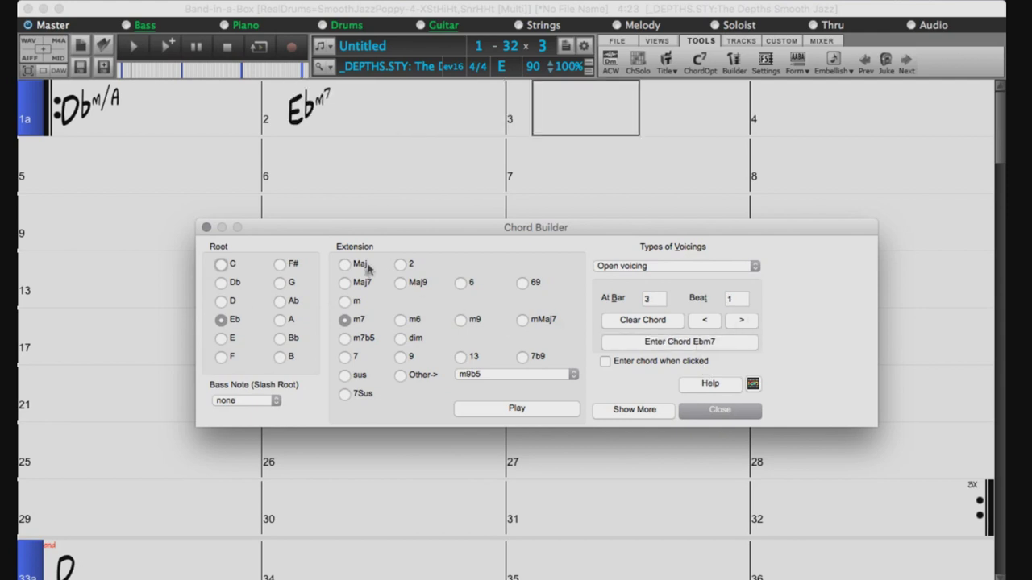
click(344, 283)
click(280, 320)
click(641, 342)
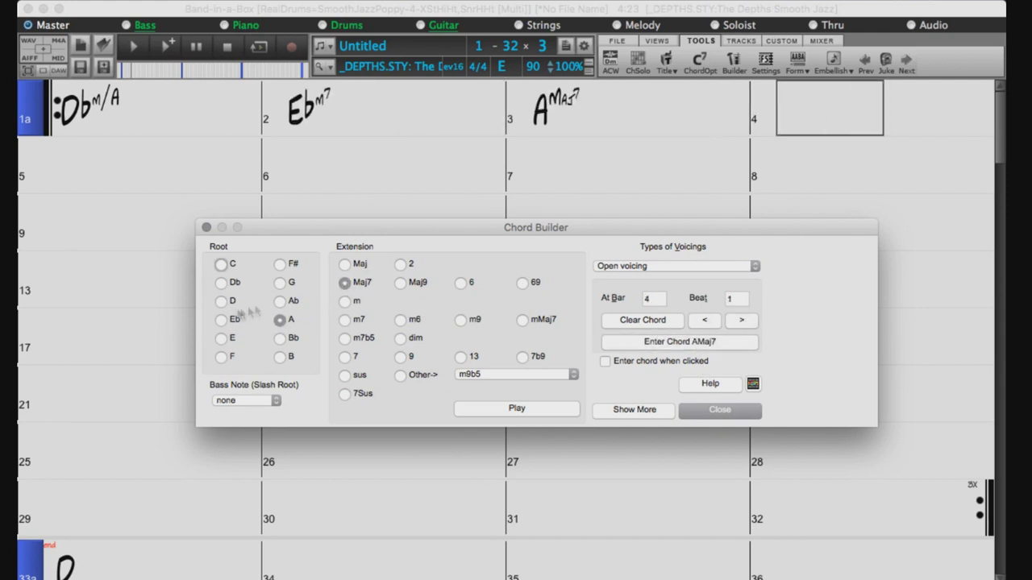
Enter EMaj7 in bar 4 and AMaj7 in bar 5
click(221, 337)
click(699, 343)
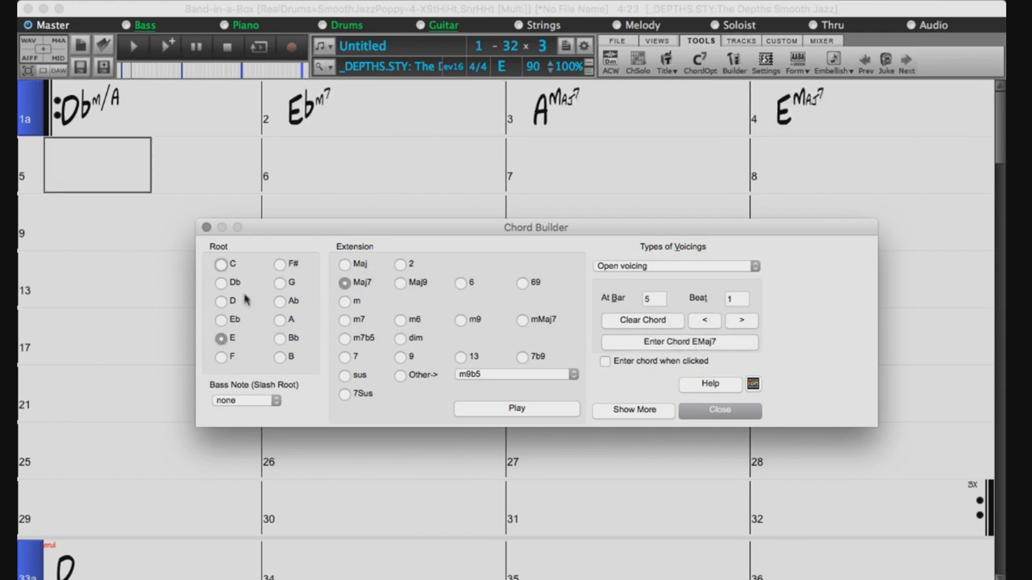
click(280, 320)
click(687, 342)
Enter Dbm11 from the Other extensions in bar 6 and AMaj7 in bar 7
click(743, 321)
click(221, 282)
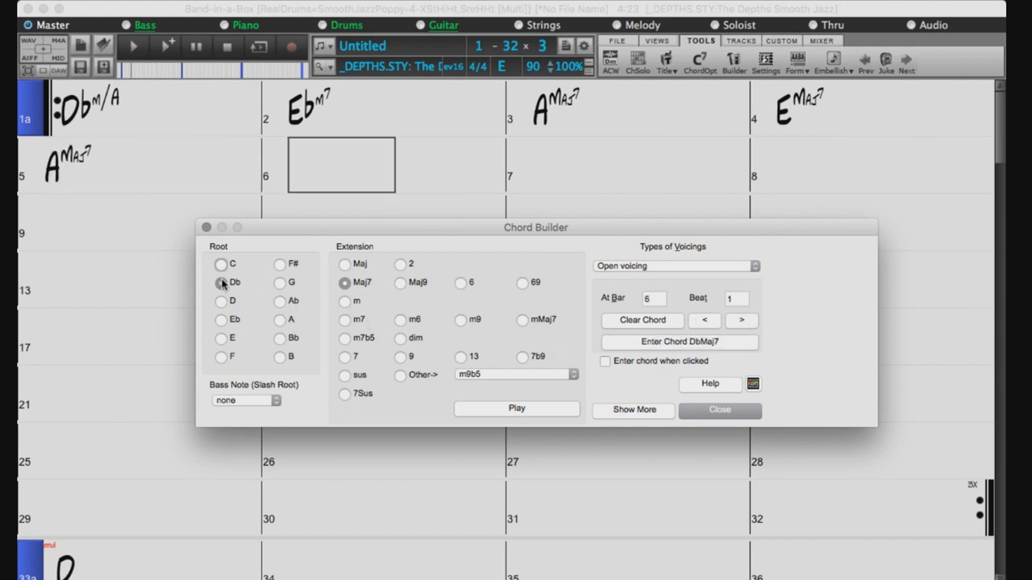
click(577, 375)
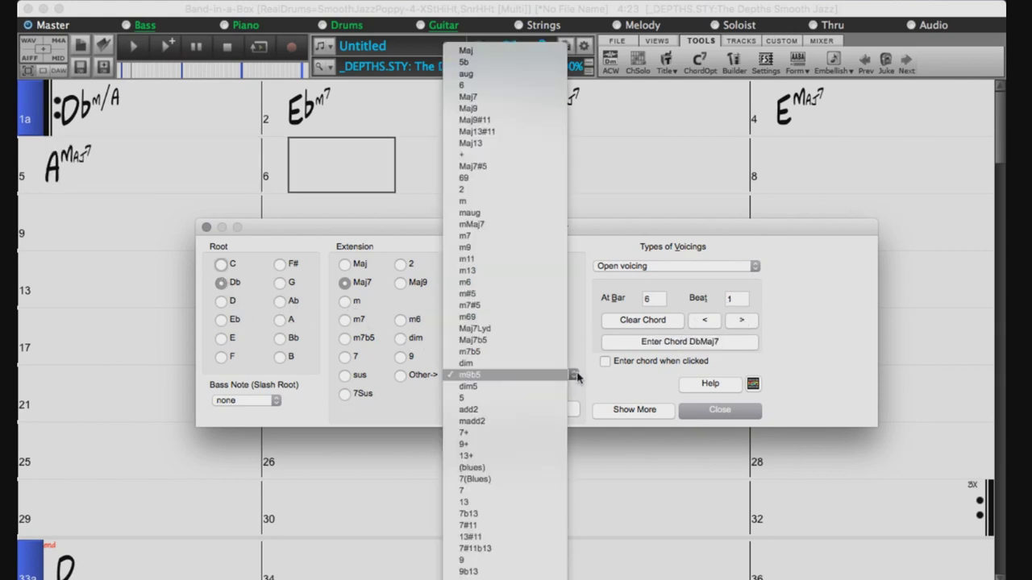
click(500, 261)
click(715, 343)
click(741, 320)
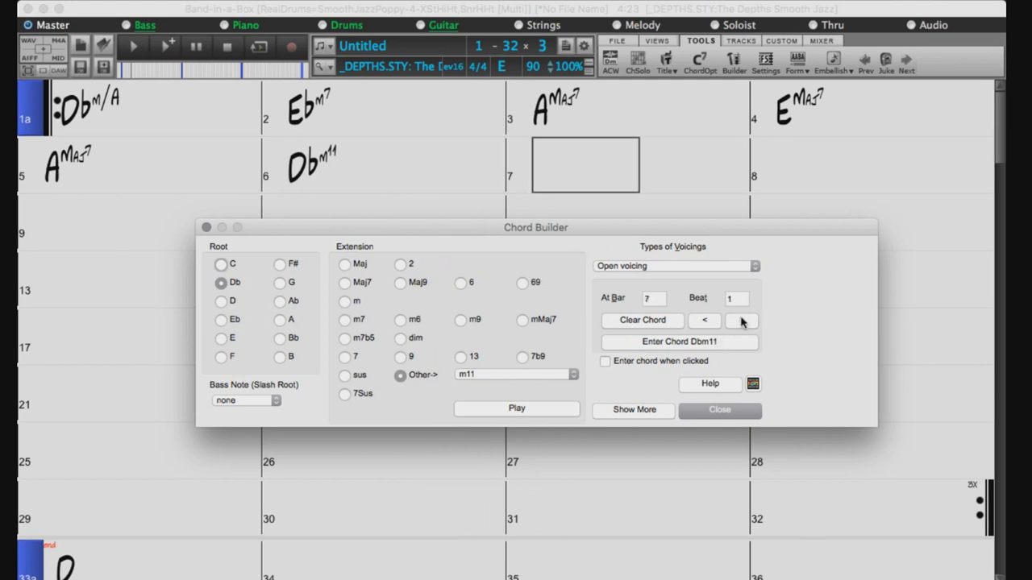
click(279, 319)
click(344, 283)
Enter E69 in bar 8, then return to bar 1 and play the song
click(690, 342)
click(742, 320)
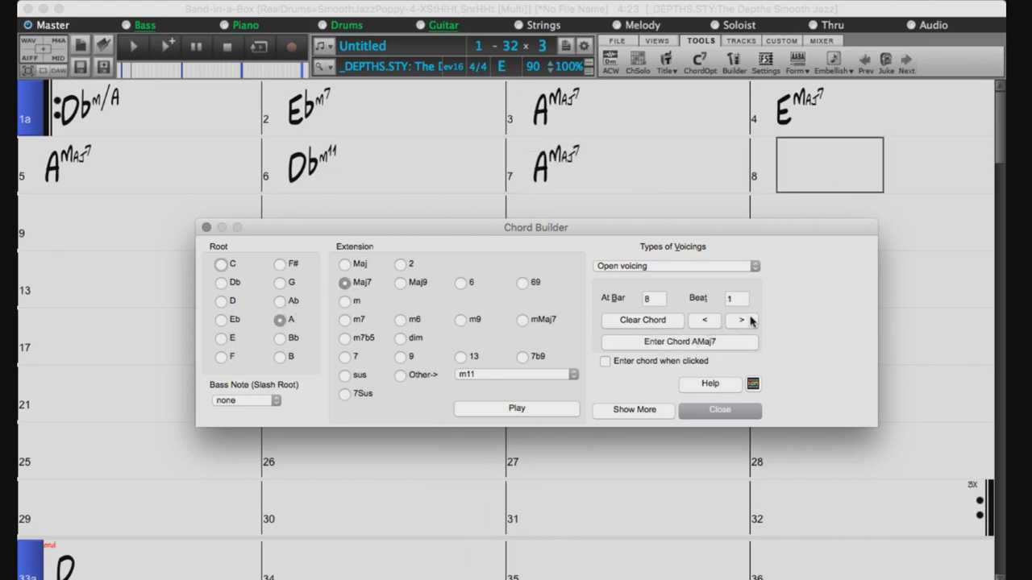
click(221, 338)
click(522, 282)
click(623, 341)
click(97, 109)
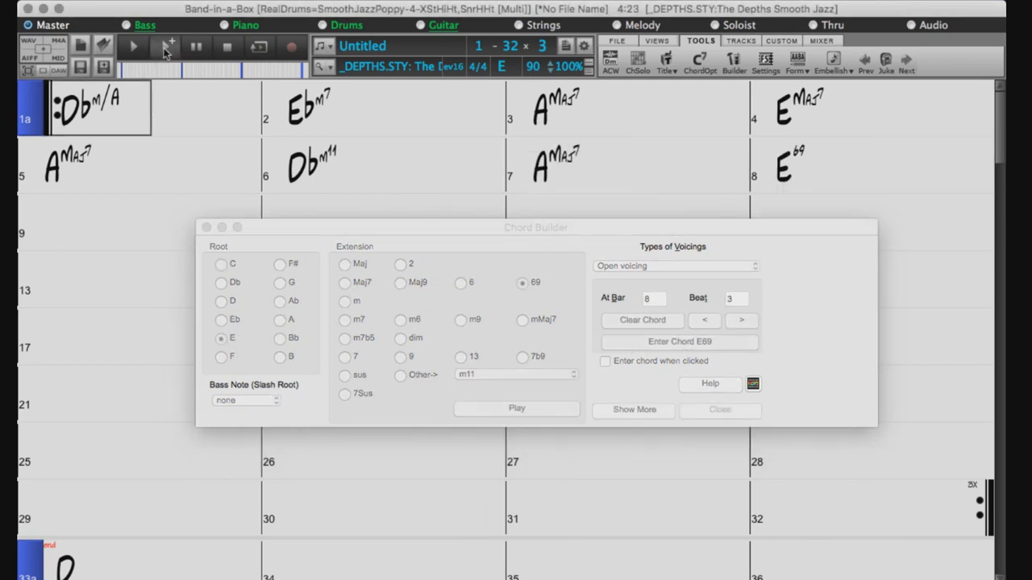
click(161, 47)
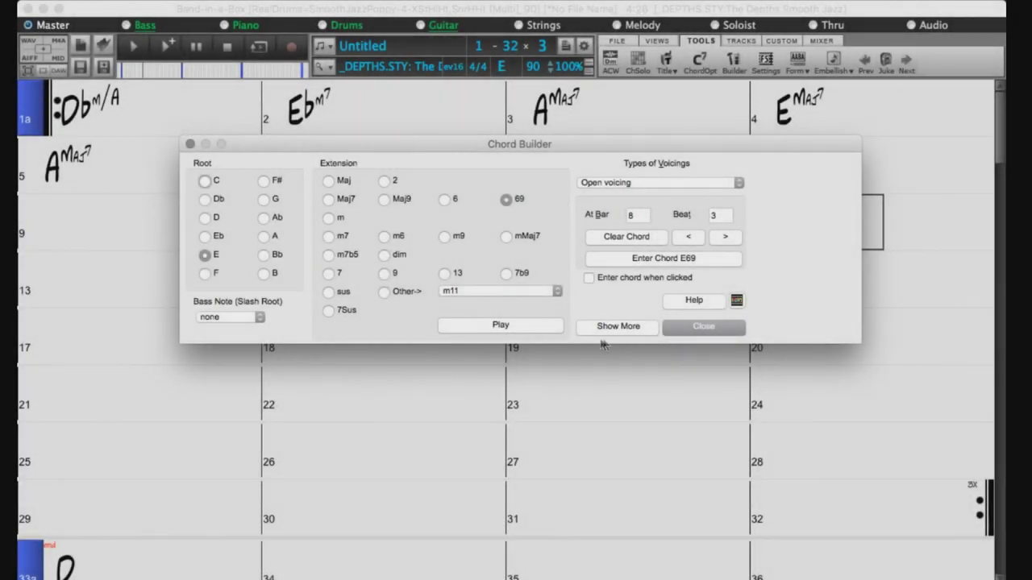
Expand the Chord Builder with Show More to reveal the key-of-E Chord Theory grid
click(619, 327)
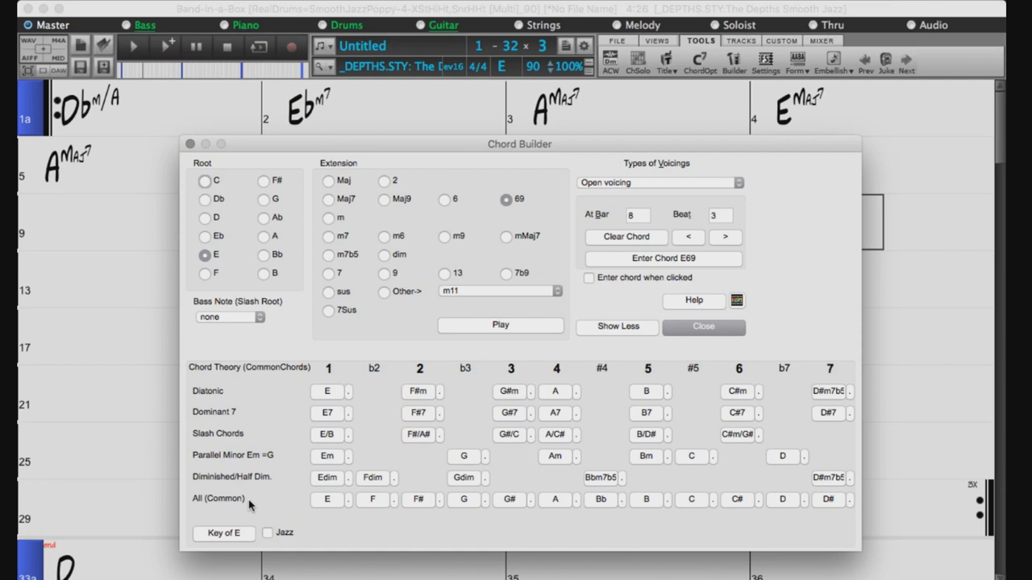
Browse the E chord's variant list and close it without choosing one
click(349, 392)
scroll(379, 434, down, 1)
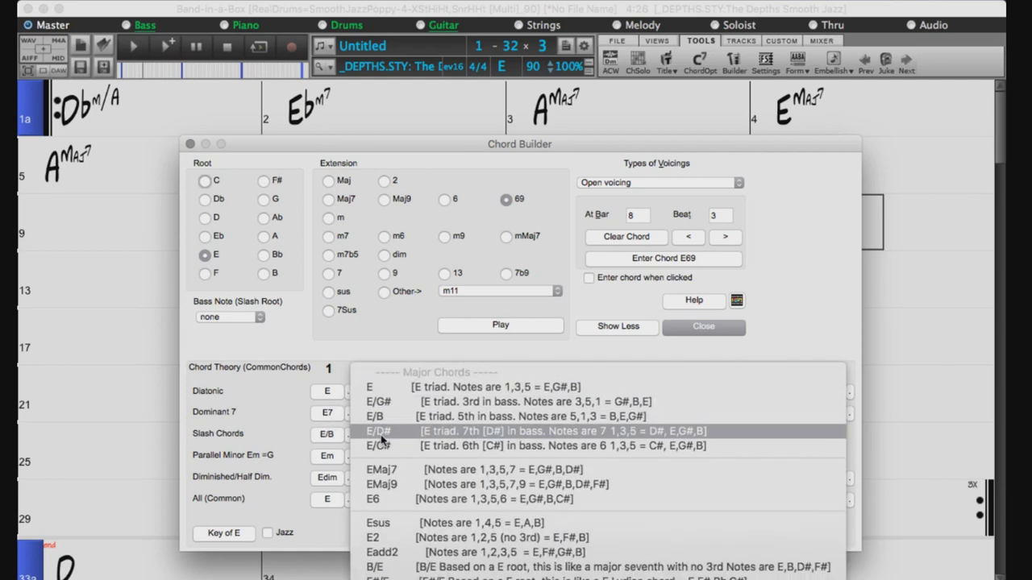
click(282, 426)
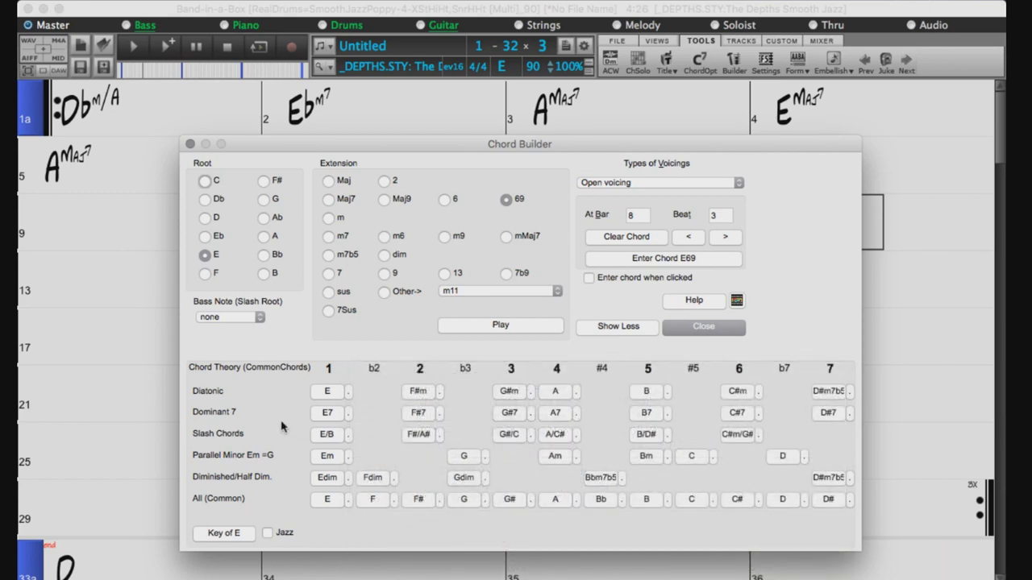
Audition E, F#m, G#m, E/B, G#/C and Bm from the Chord Theory grid
click(327, 393)
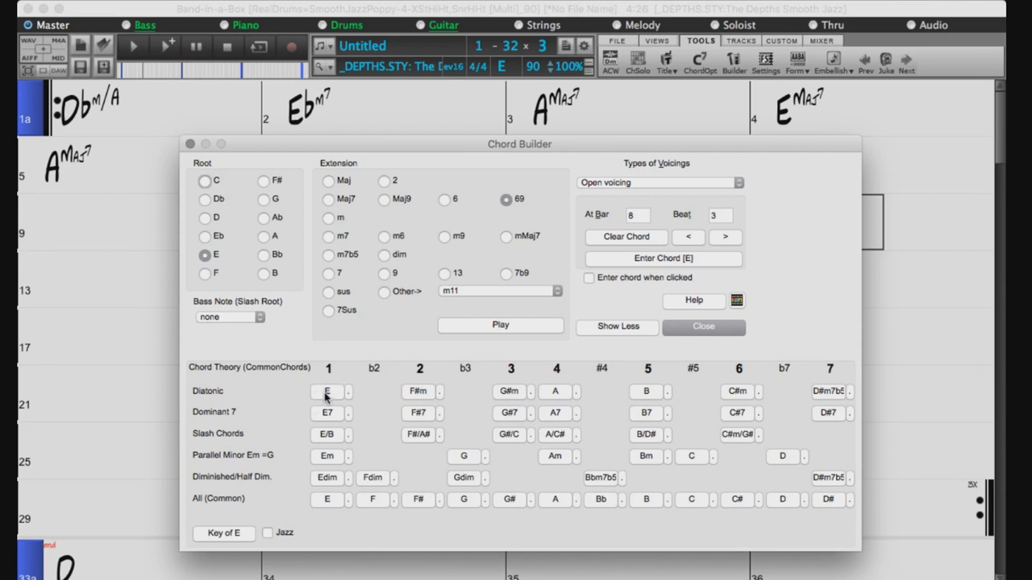
click(411, 391)
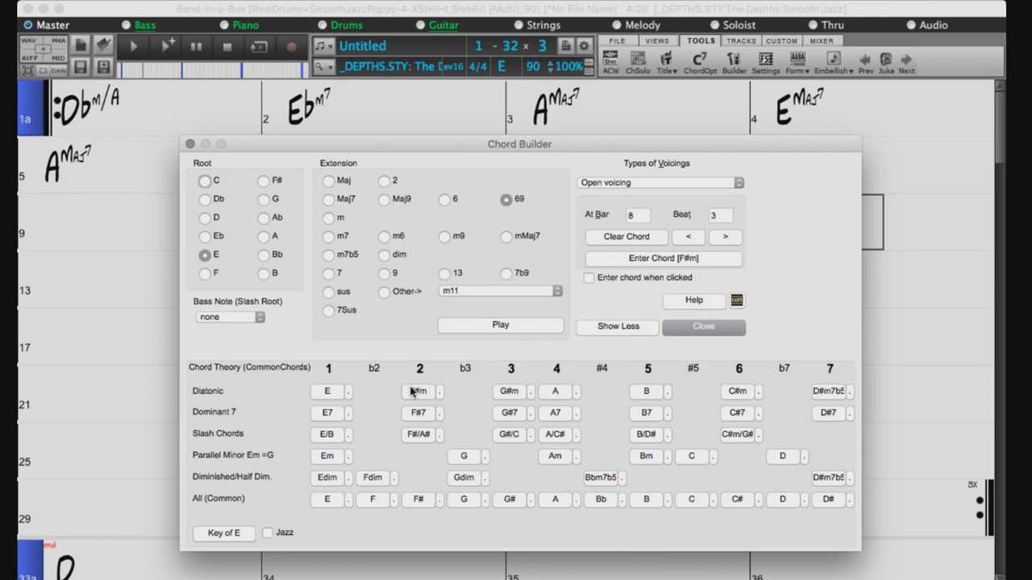
click(508, 393)
click(334, 439)
click(506, 436)
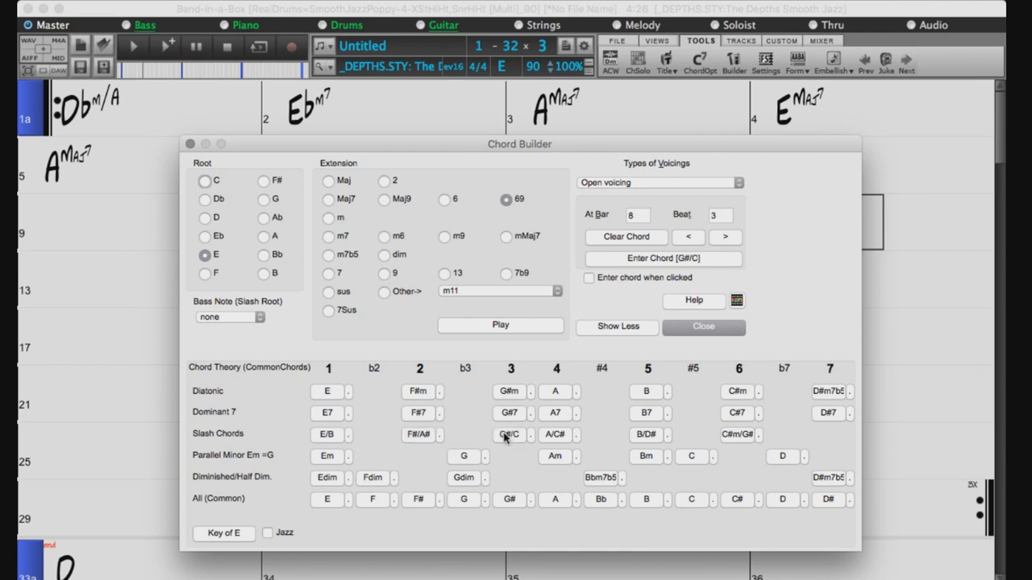
click(645, 457)
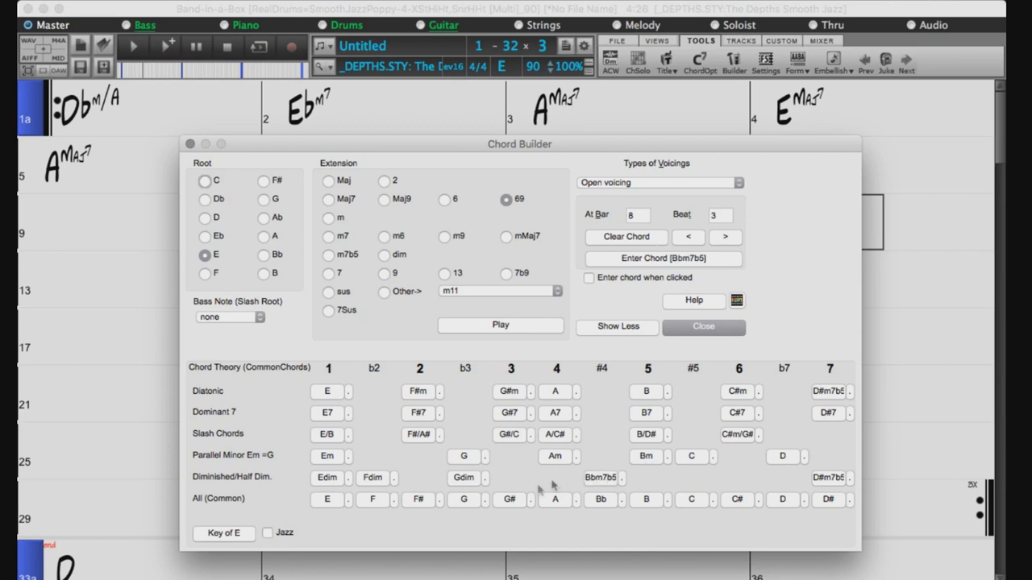
click(268, 534)
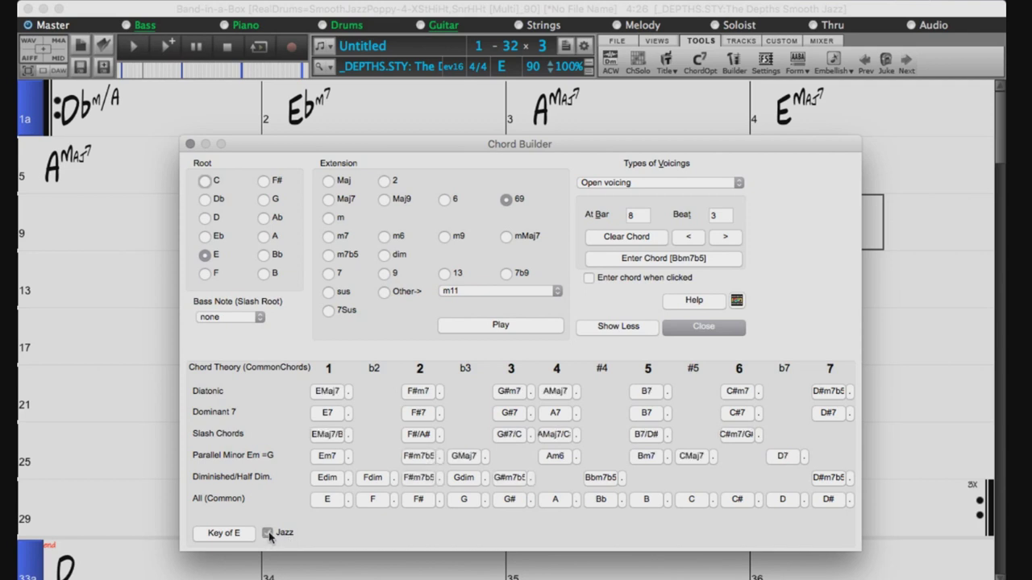
click(268, 534)
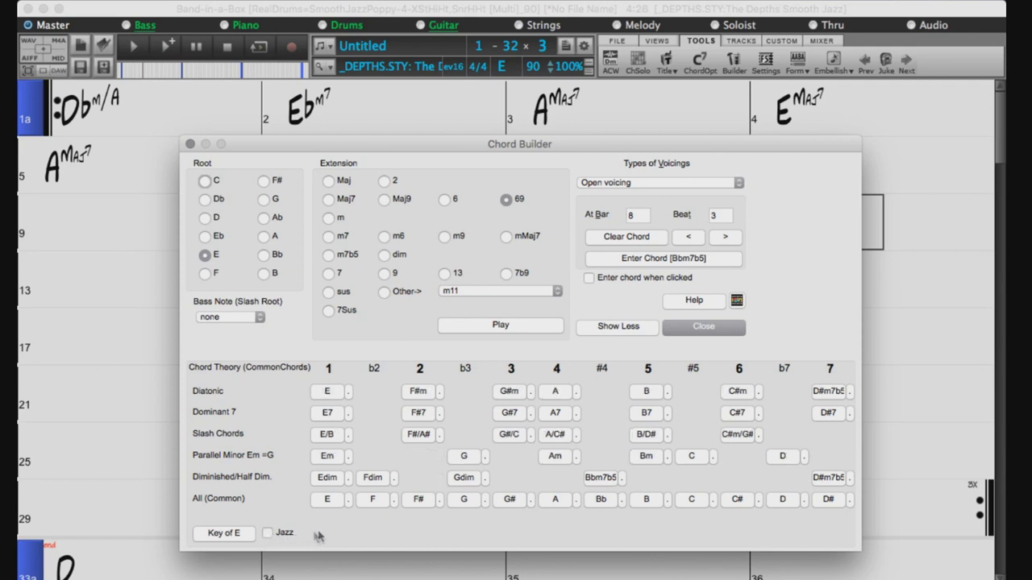